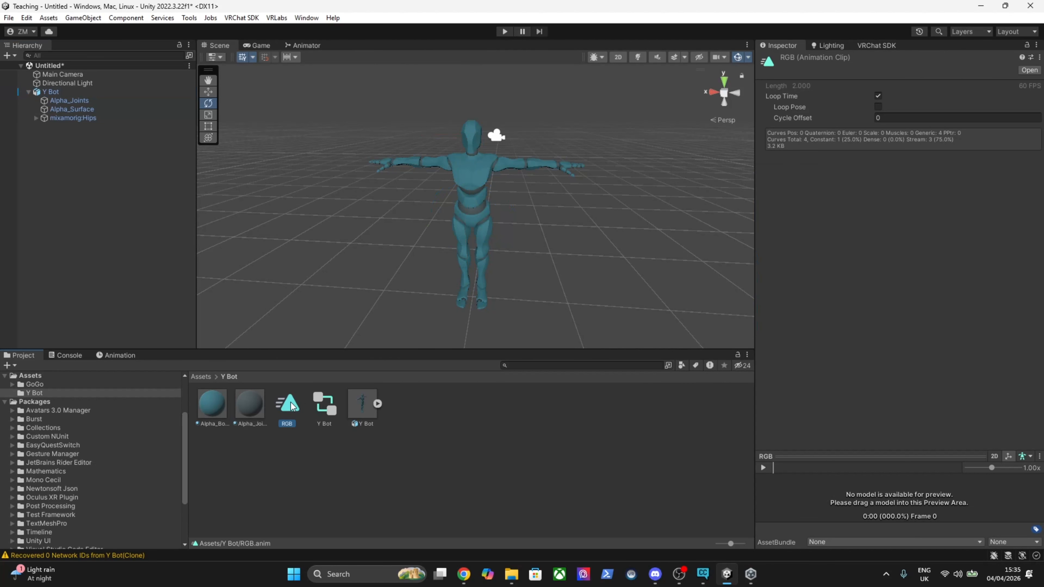
# Duplicate the RGB animation clip in the Y Bot folder and rename the copy Hue.
pyautogui.hotkey('ctrl', 'd')
pyautogui.rightClick(323, 406)
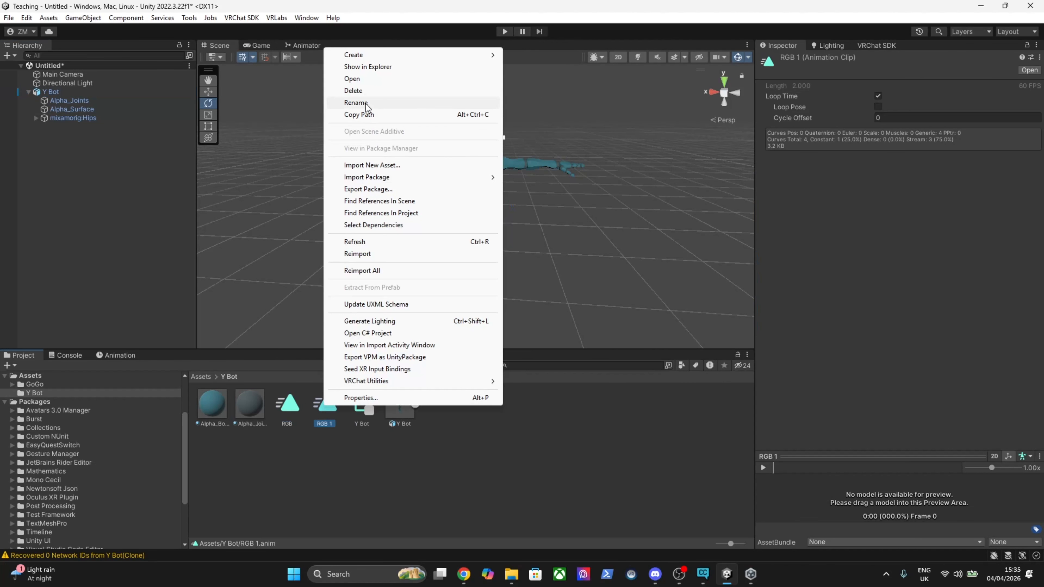
pyautogui.click(356, 102)
pyautogui.write('Hue')
pyautogui.press('Return')
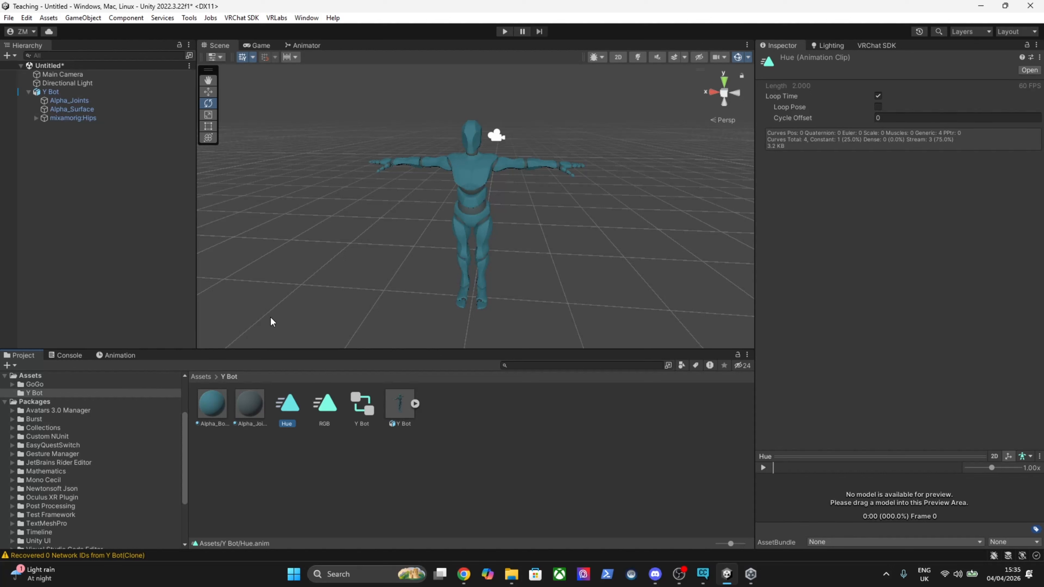
# Compress all the Material._Color keyframes of the Hue clip so they sit one frame apart, from frame 0 to frame 8.
pyautogui.click(118, 356)
pyautogui.scroll(-3, 584, 424)
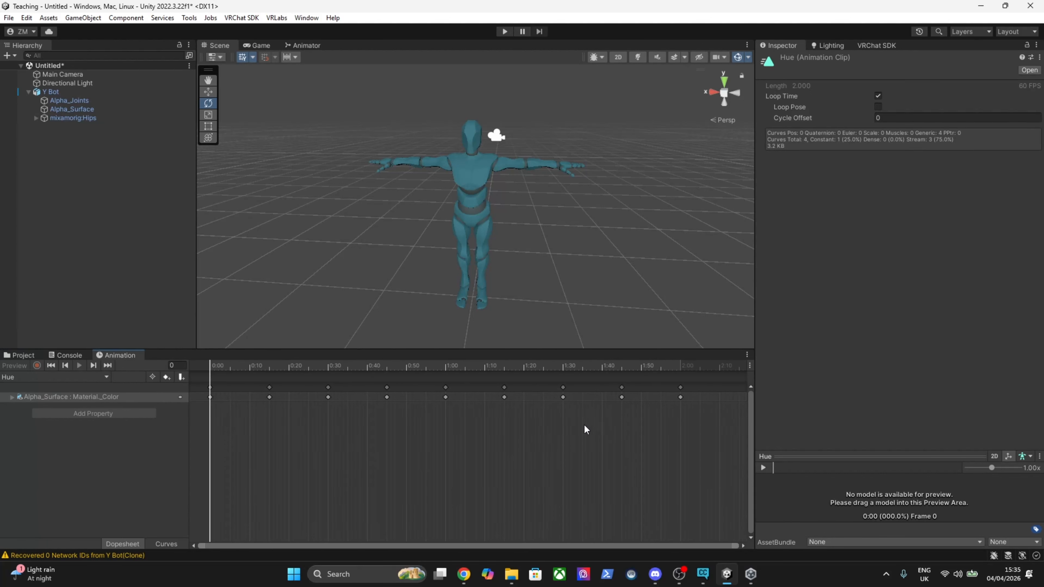
pyautogui.moveTo(672, 415); pyautogui.dragTo(173, 380)
pyautogui.moveTo(648, 397); pyautogui.dragTo(243, 398)
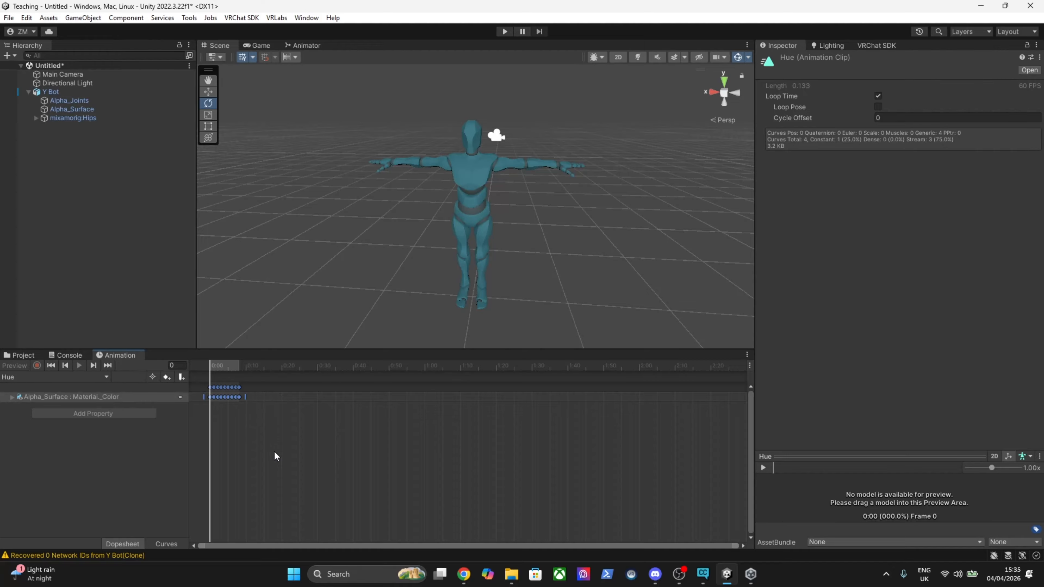
pyautogui.scroll(3, 229, 452)
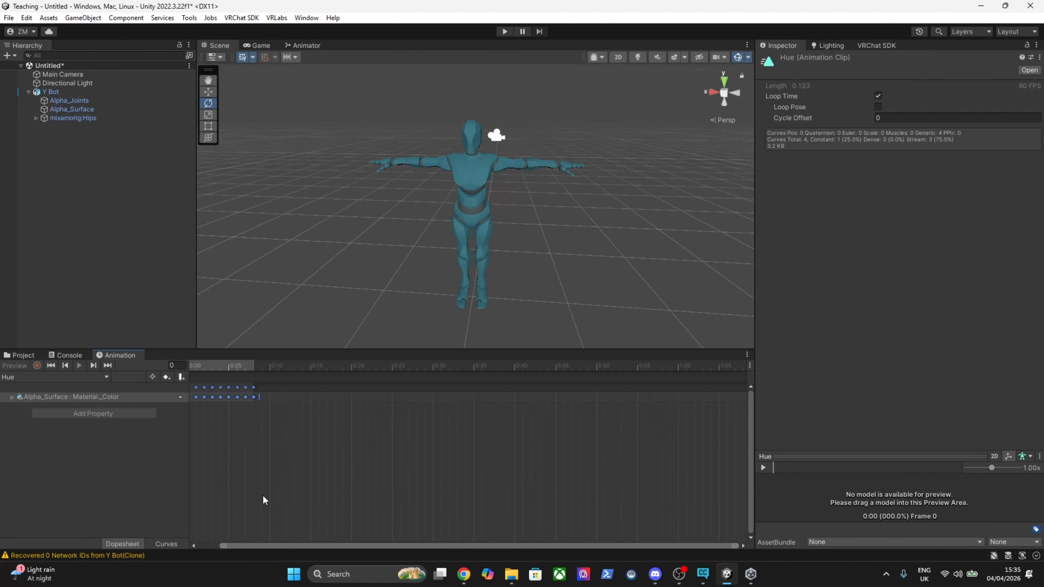
pyautogui.moveTo(262, 546); pyautogui.dragTo(228, 545)
pyautogui.moveTo(214, 363)
pyautogui.mouseDown()
pyautogui.moveTo(221, 373)
pyautogui.moveTo(255, 368)
pyautogui.moveTo(210, 368)
pyautogui.mouseUp()
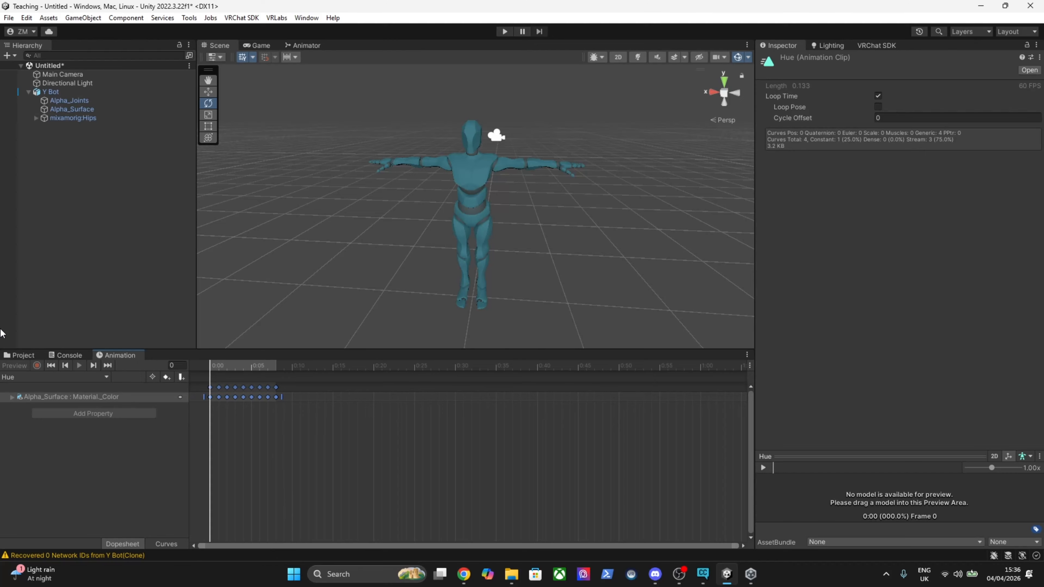
# Attach the Hue clip to the Y Bot avatar and scrub through its colour keyframes up to frame 9.
pyautogui.click(25, 354)
pyautogui.click(345, 450)
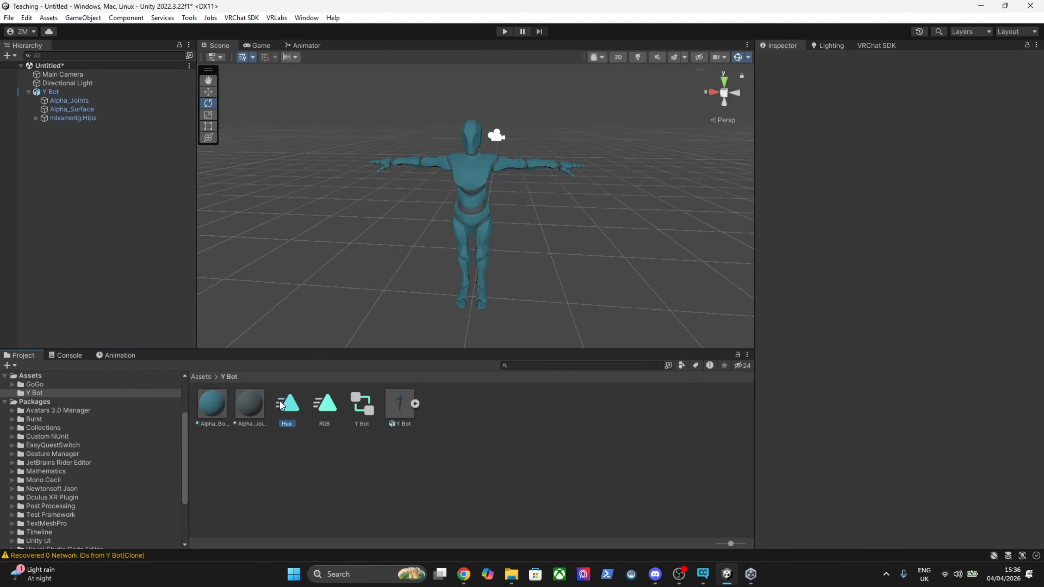
pyautogui.click(53, 92)
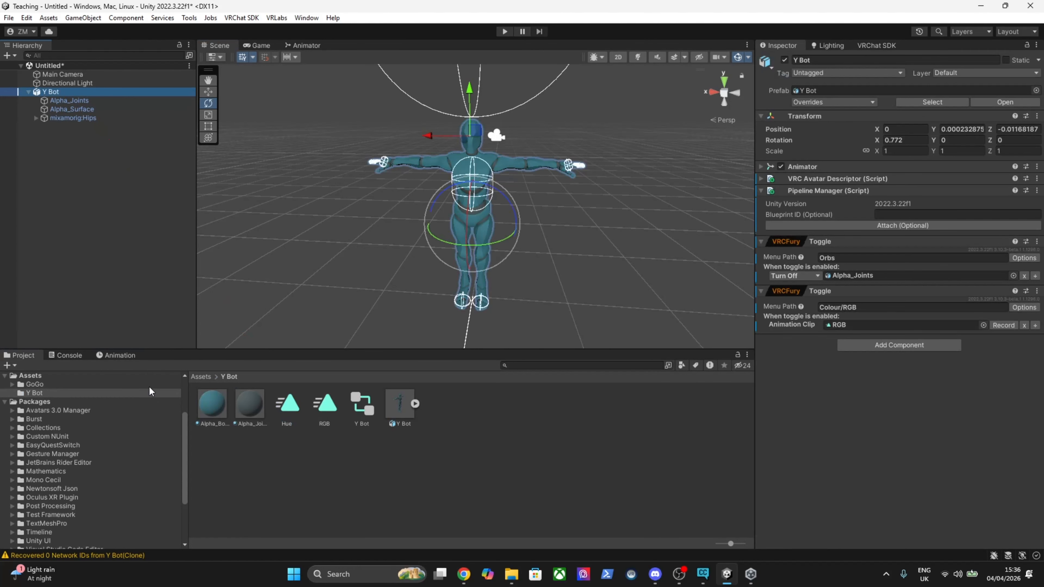
pyautogui.click(115, 357)
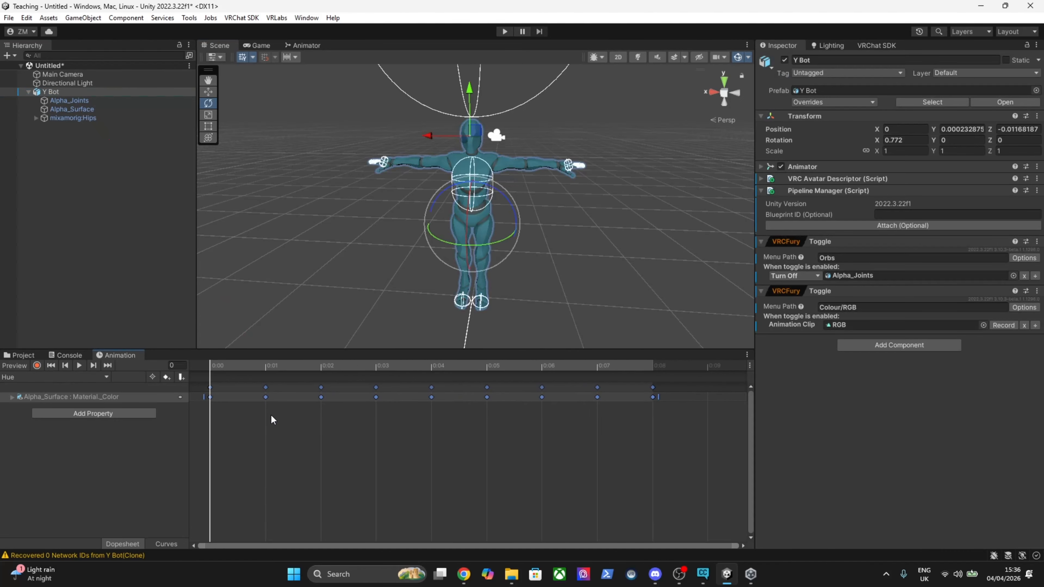
pyautogui.moveTo(213, 369); pyautogui.dragTo(648, 414)
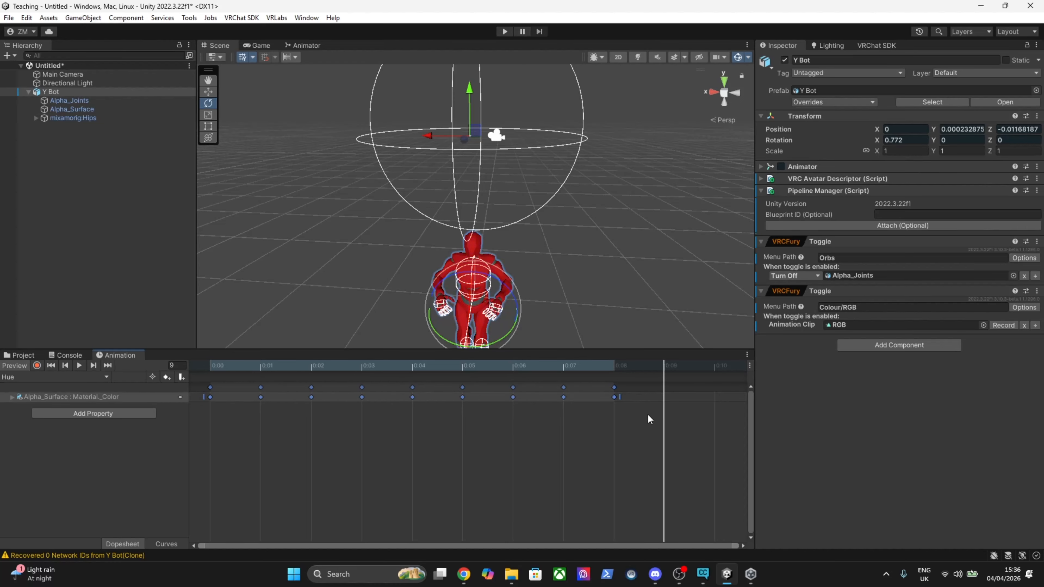
# Start recording the Hue clip and key the Alpha_Surface albedo colour to white at frame 9.
pyautogui.scroll(-2, 598, 439)
pyautogui.click(37, 365)
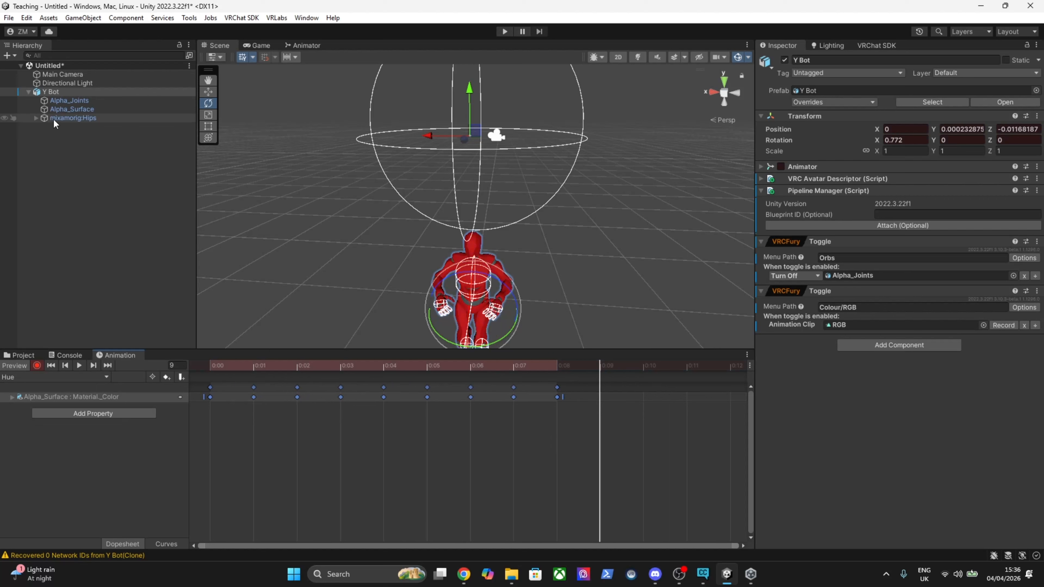
pyautogui.click(57, 109)
pyautogui.click(897, 384)
pyautogui.moveTo(942, 393); pyautogui.dragTo(864, 299)
# Key the Alpha_Surface albedo colour to black (000000) at frame 10.
pyautogui.click(645, 367)
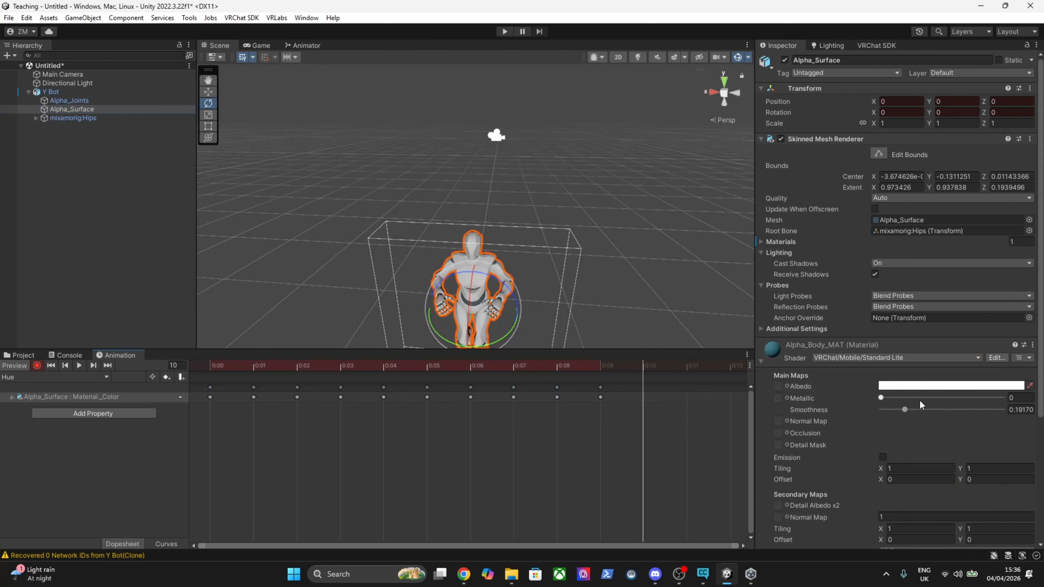
pyautogui.click(922, 387)
pyautogui.moveTo(973, 395); pyautogui.dragTo(901, 453)
# Key the Alpha_Surface albedo to mid grey (8A8A8A) at frame 11 and stop recording the clip.
pyautogui.scroll(-3, 620, 462)
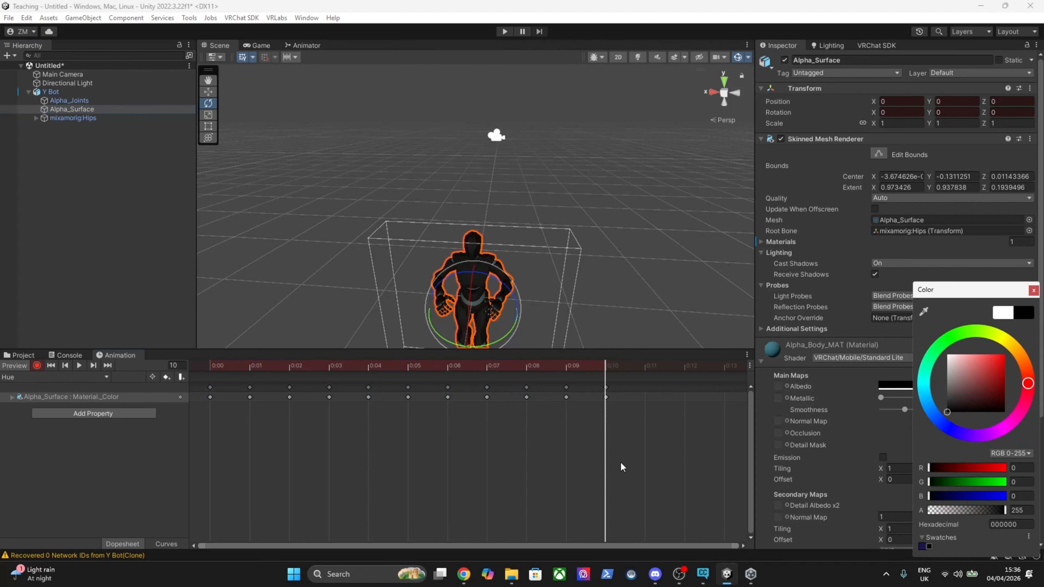
pyautogui.click(643, 372)
pyautogui.click(975, 384)
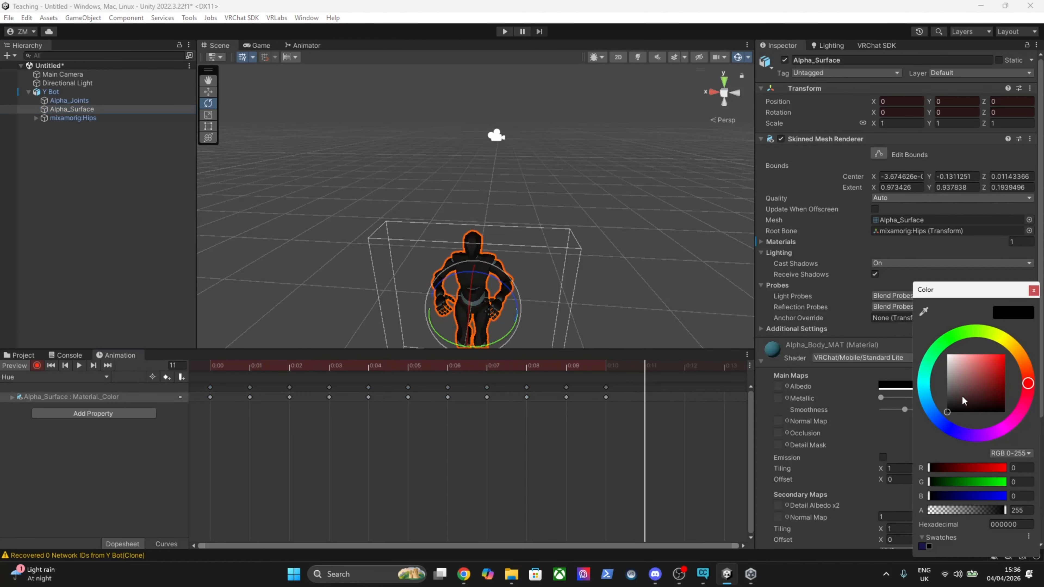
pyautogui.click(952, 381)
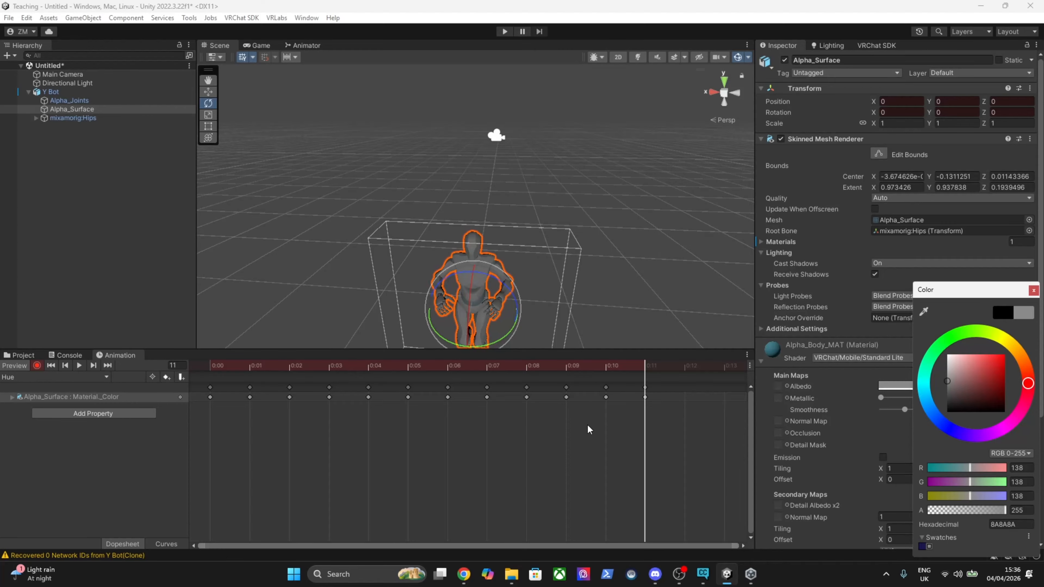
pyautogui.scroll(-1, 580, 426)
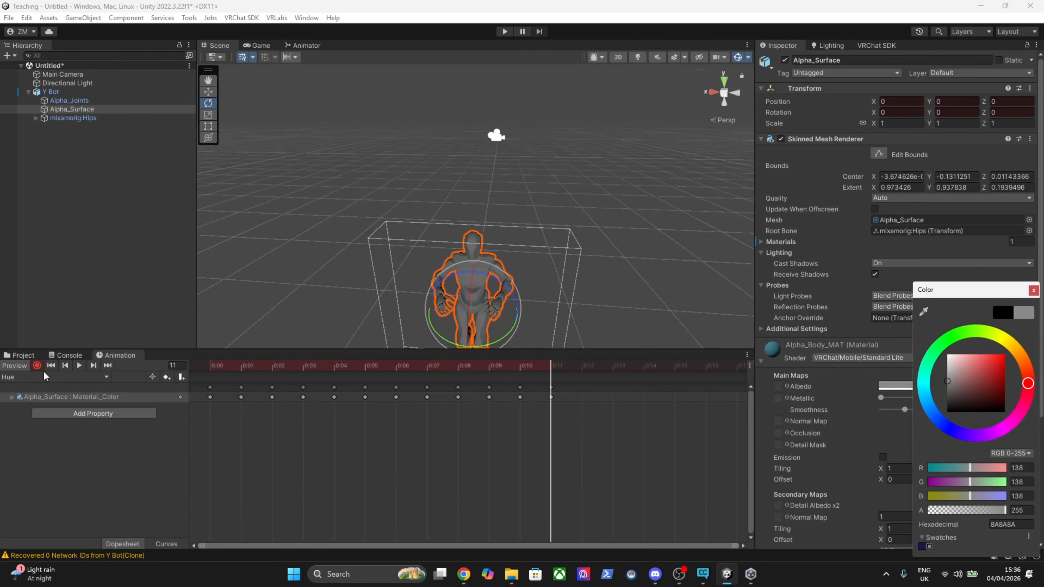
pyautogui.click(37, 367)
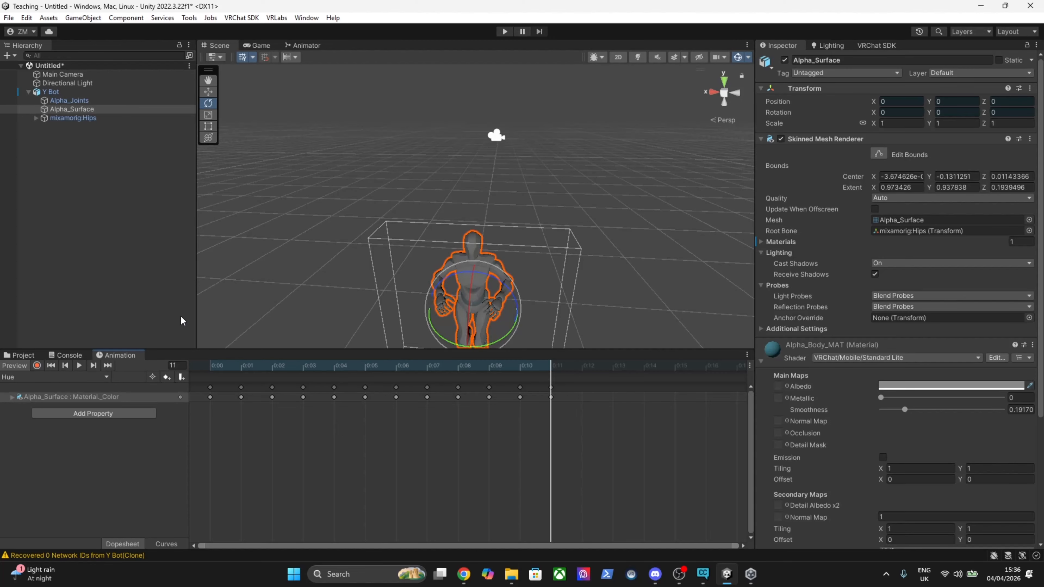
# Delete the Hue state from the Base Layer of the Y Bot animator controller.
pyautogui.click(295, 48)
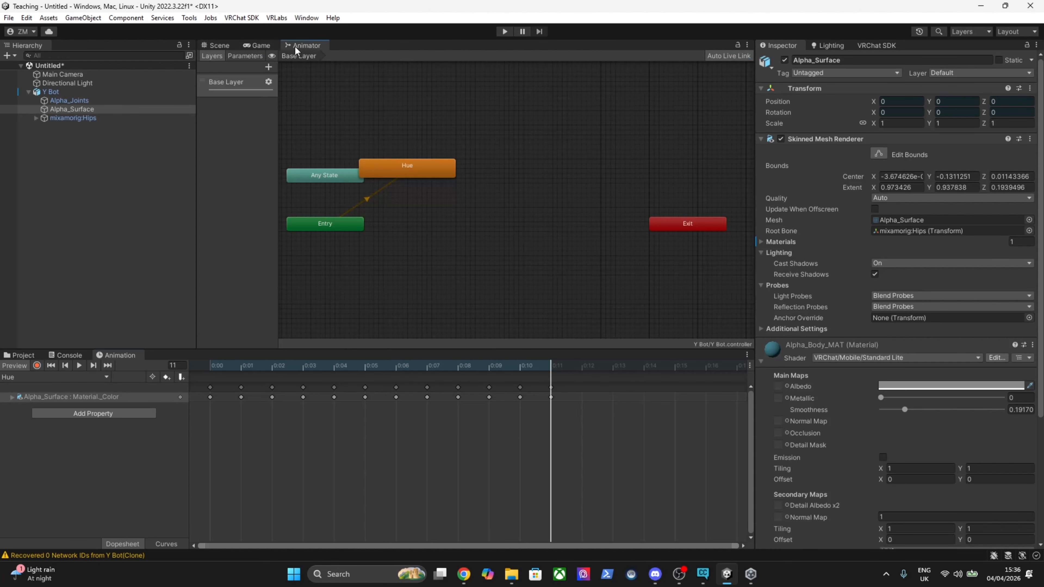
pyautogui.click(406, 168)
pyautogui.press('Delete')
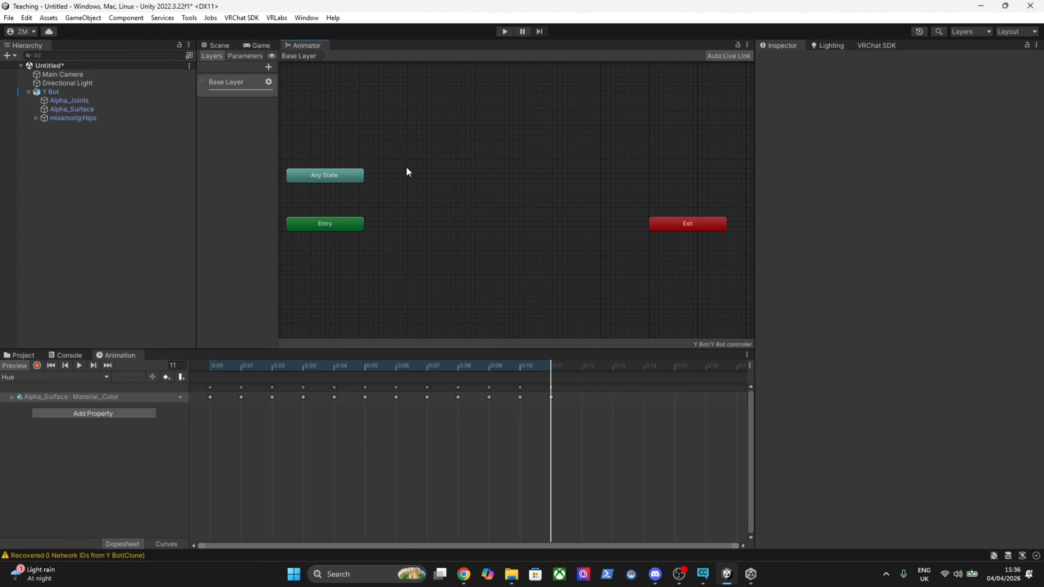
# Add another VRCFury Toggle component to the Y Bot object.
pyautogui.click(22, 355)
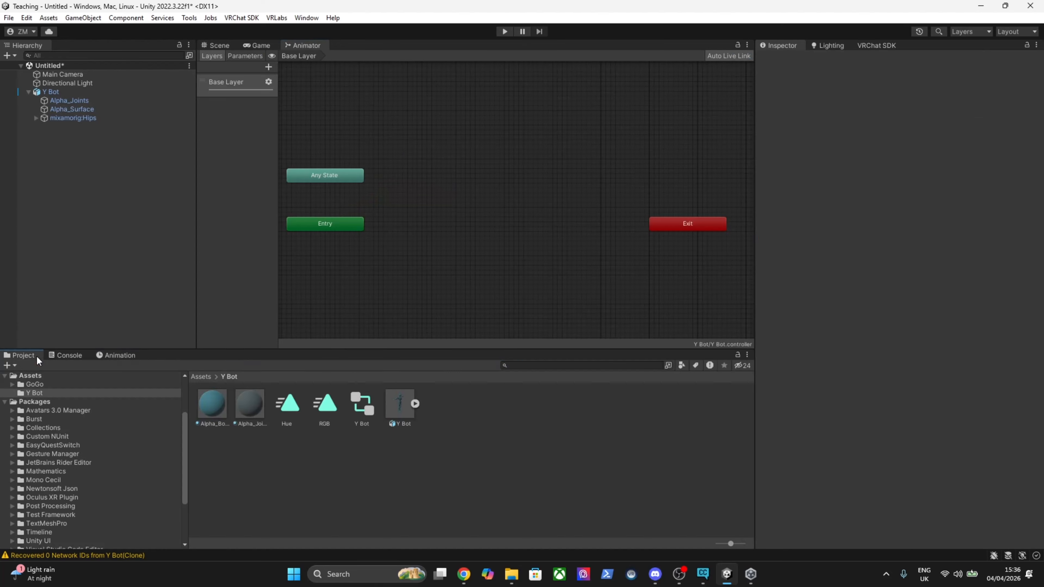
pyautogui.click(61, 92)
pyautogui.click(214, 45)
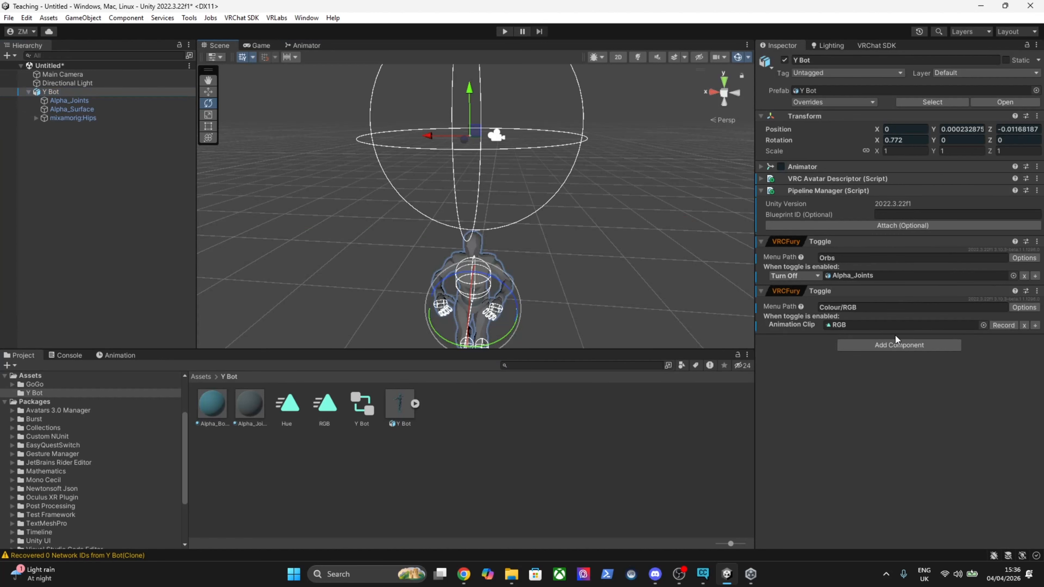
pyautogui.click(902, 346)
pyautogui.click(869, 483)
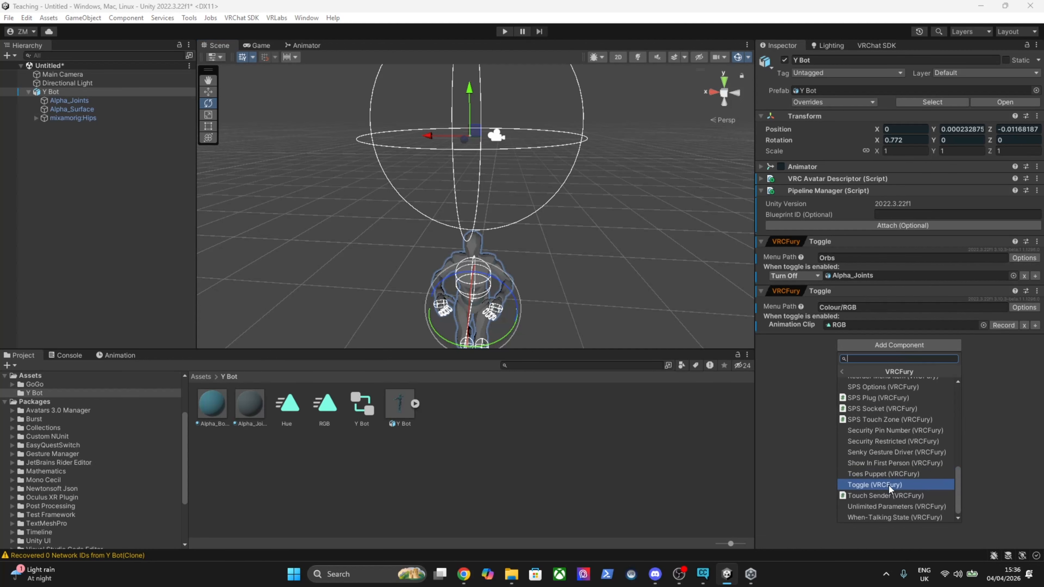
pyautogui.click(889, 486)
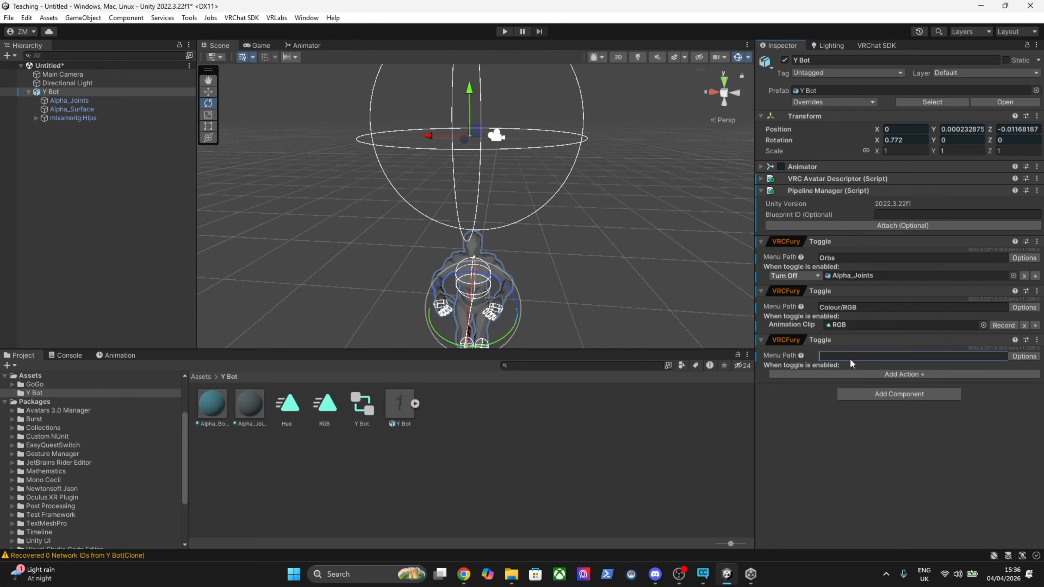
# Set the new toggle's menu path to Colour/Surface Hue.
pyautogui.write('Col')
pyautogui.write('our/Hu')
pyautogui.write('e S')
pyautogui.press('BackSpace')
pyautogui.press('BackSpace')
pyautogui.press('BackSpace')
pyautogui.press('BackSpace')
pyautogui.press('BackSpace')
pyautogui.press('BackSpace')
pyautogui.press('BackSpace')
pyautogui.press('BackSpace')
pyautogui.press('BackSpace')
pyautogui.press('BackSpace')
pyautogui.press('BackSpace')
pyautogui.press('BackSpace')
pyautogui.write('/Surface Hue')
# Make the Surface Hue toggle a radial slider and assign the Hue animation clip as its action at 100%.
pyautogui.click(1028, 357)
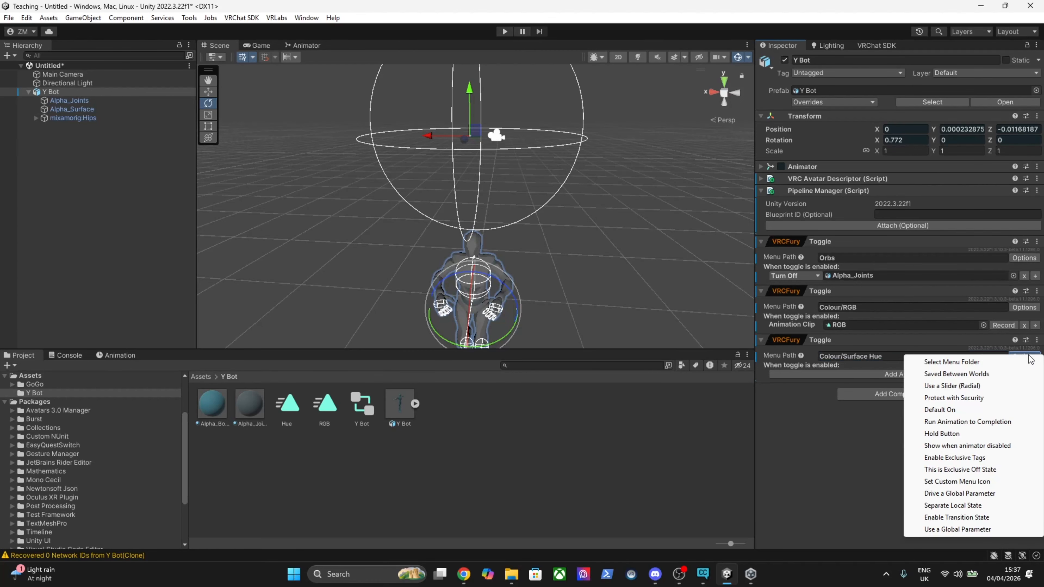
pyautogui.click(979, 390)
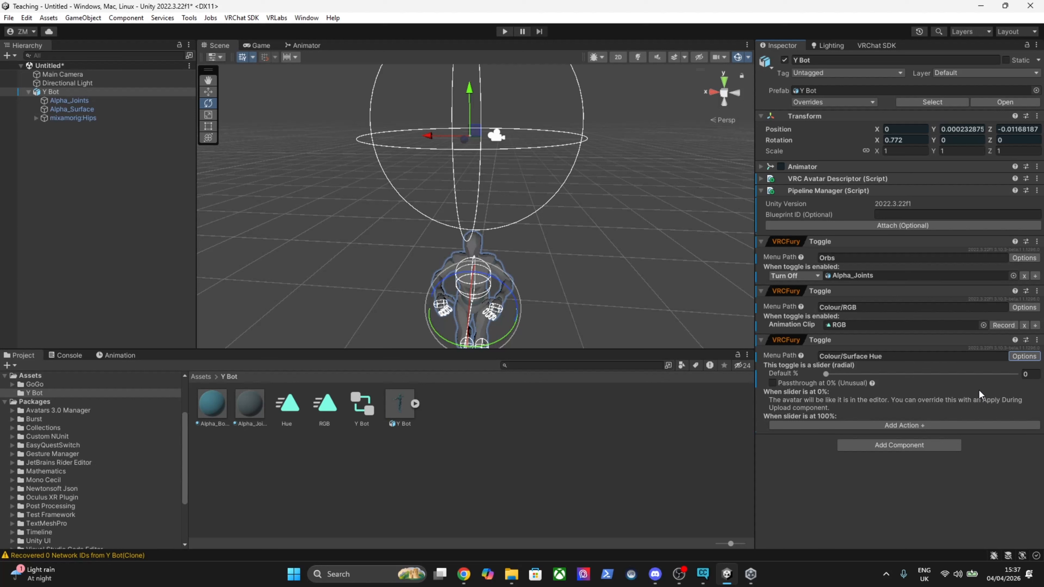
pyautogui.click(924, 424)
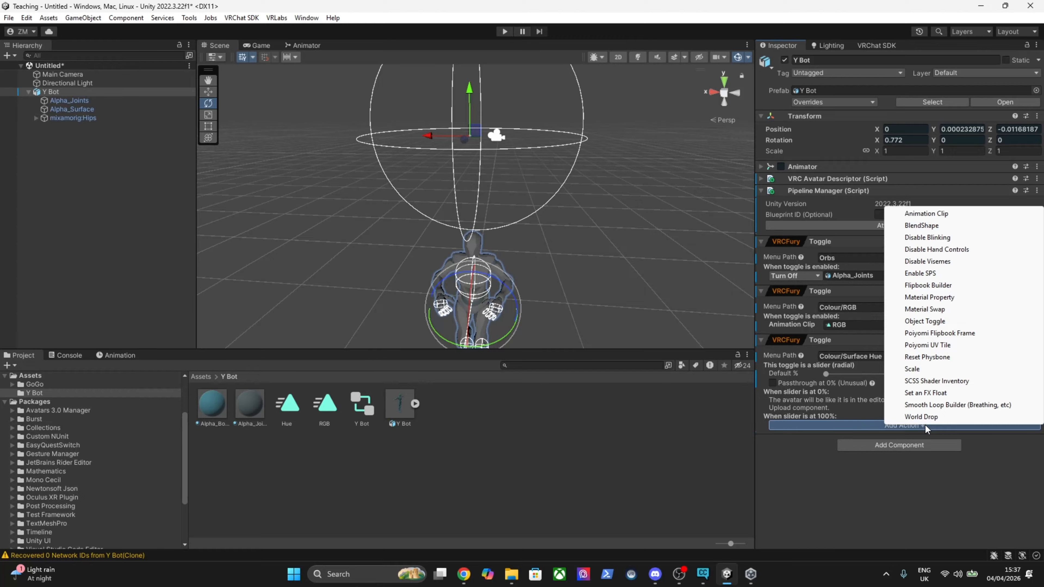
pyautogui.click(948, 216)
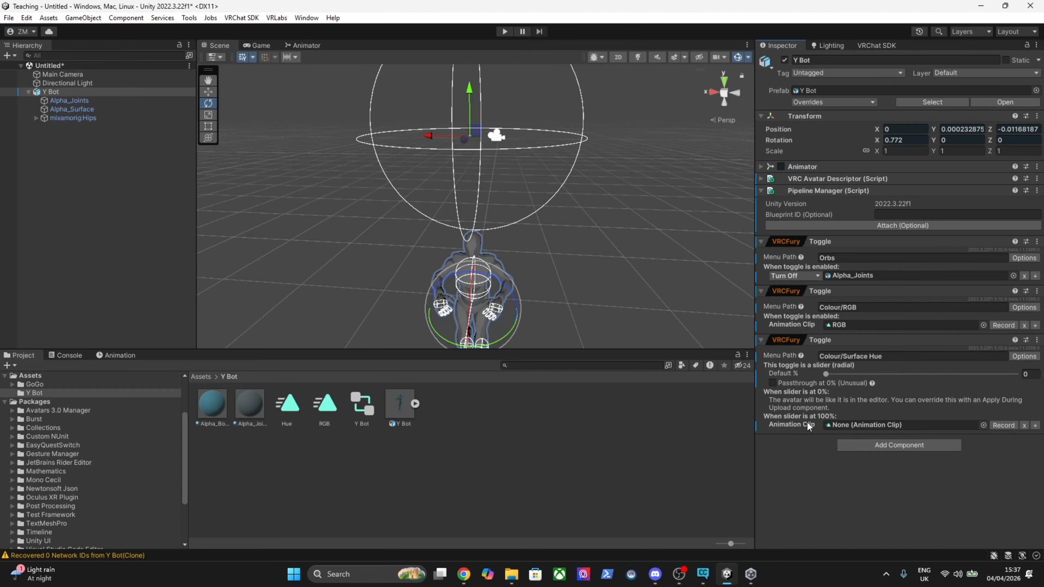
pyautogui.moveTo(287, 405); pyautogui.dragTo(865, 429)
# Enter Play mode, show the Scene view and launch the Gesture Manager Emulator for the avatar.
pyautogui.click(504, 32)
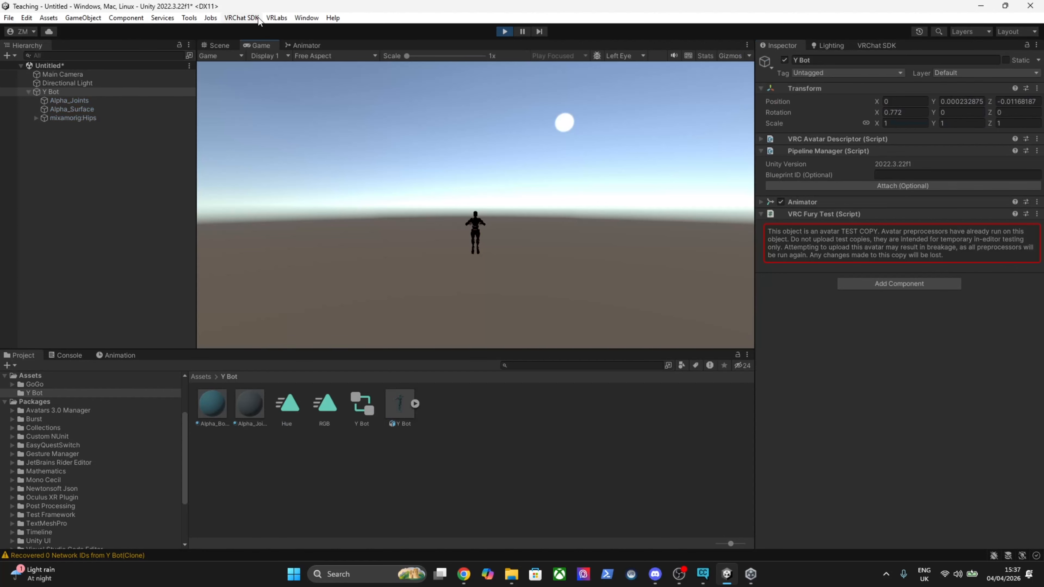
pyautogui.click(218, 45)
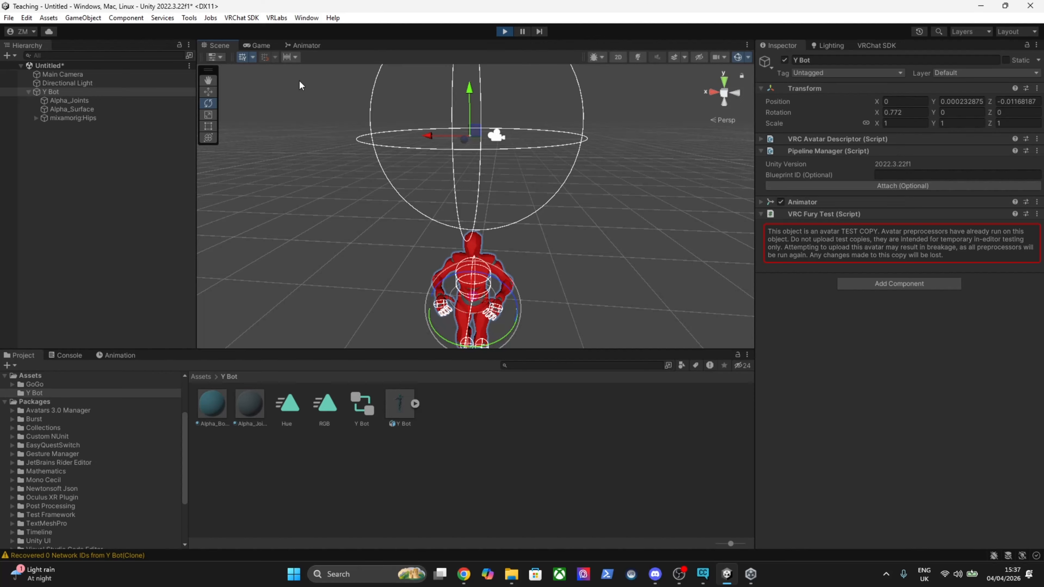
pyautogui.click(583, 223)
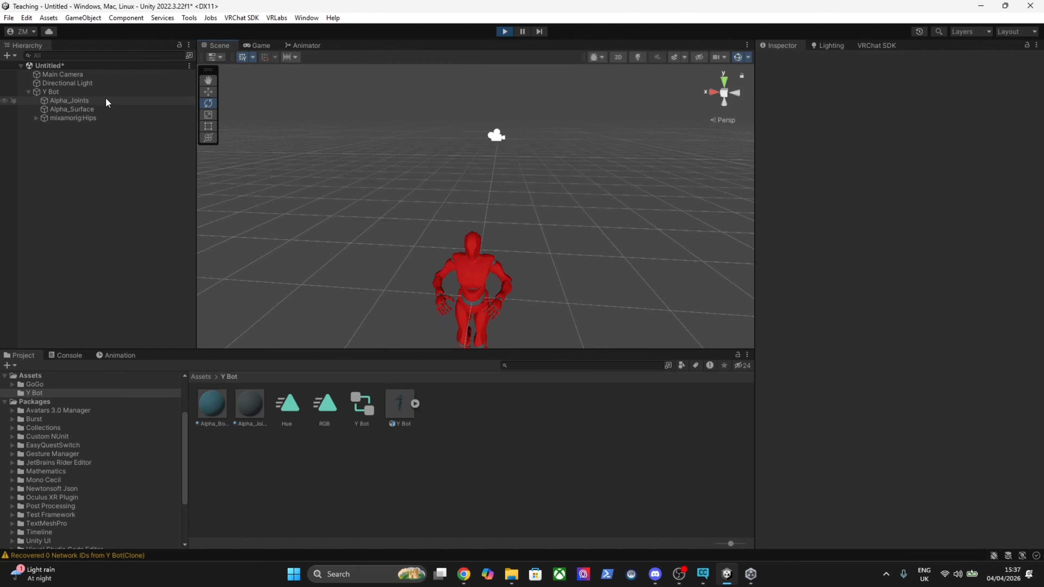
pyautogui.click(200, 21)
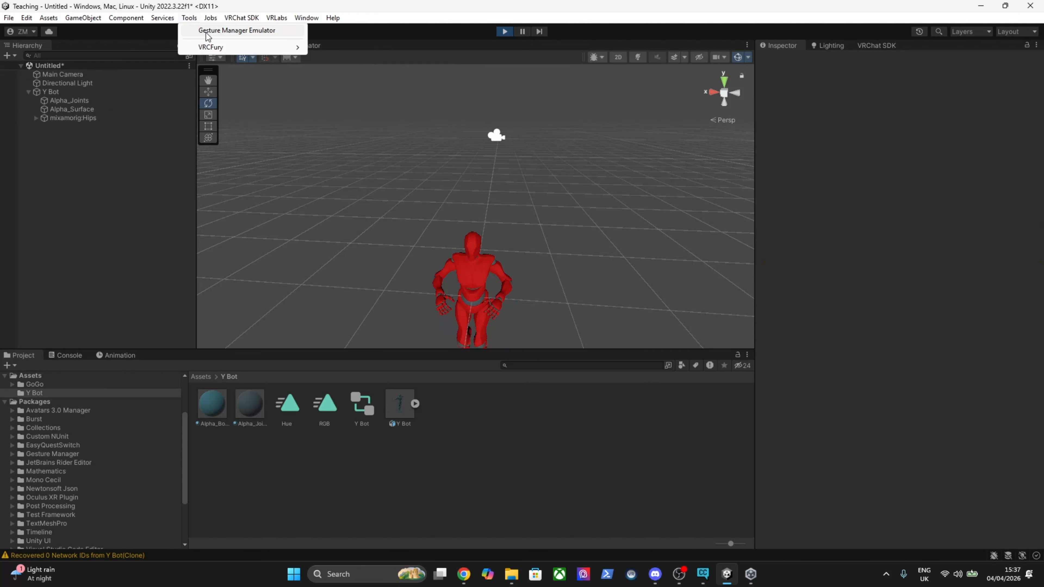
pyautogui.click(212, 36)
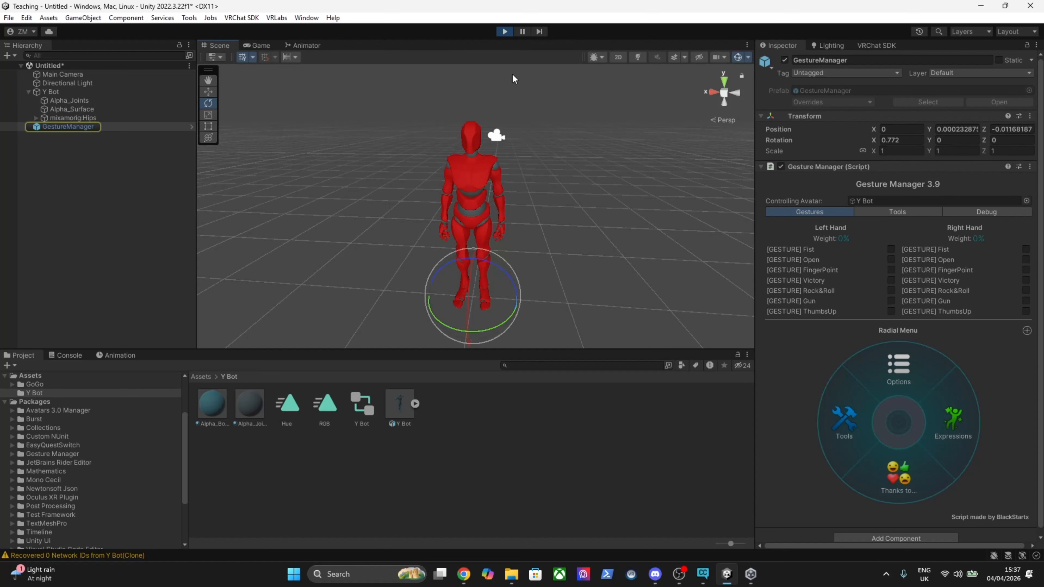
# Test the Surface Hue radial in the Colour expressions submenu by turning it through different percentages.
pyautogui.click(946, 430)
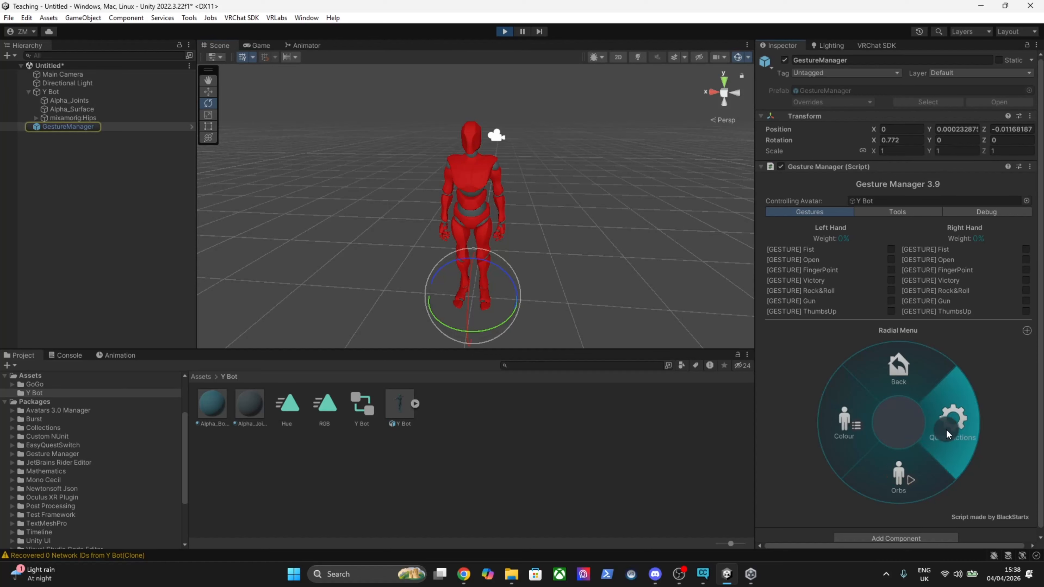
pyautogui.click(847, 436)
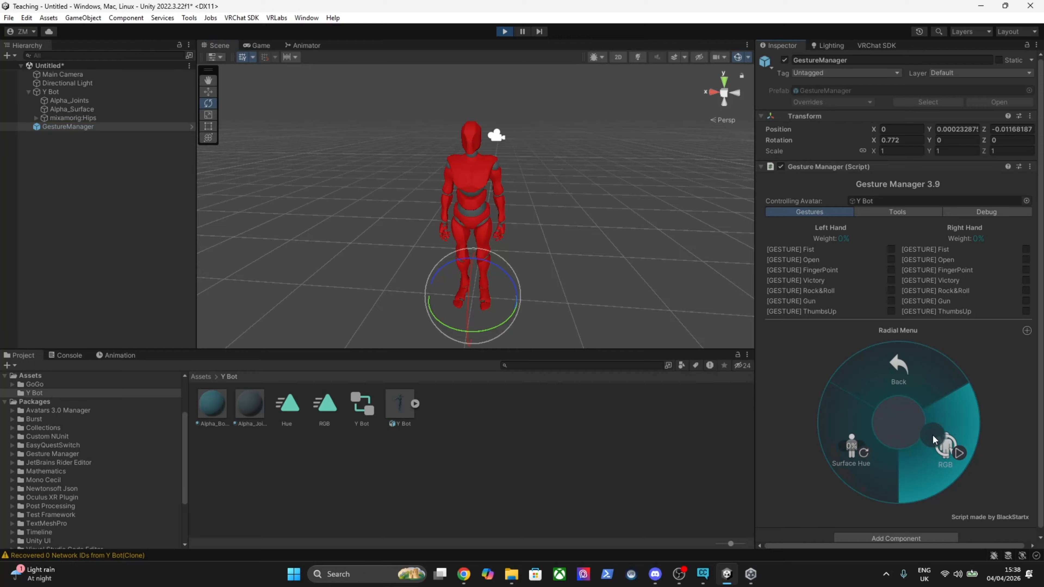
pyautogui.click(874, 439)
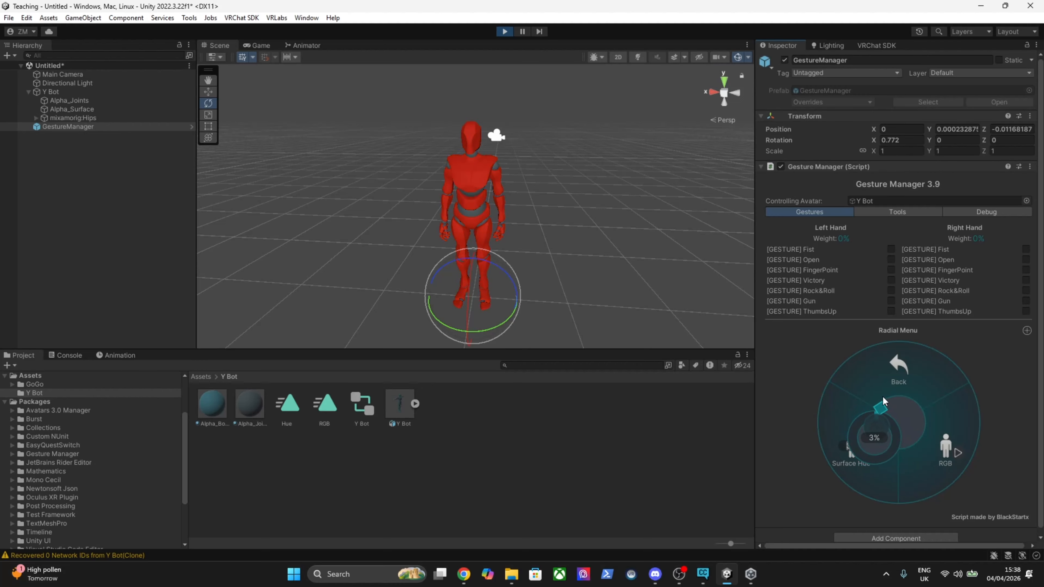
pyautogui.click(904, 470)
pyautogui.click(863, 449)
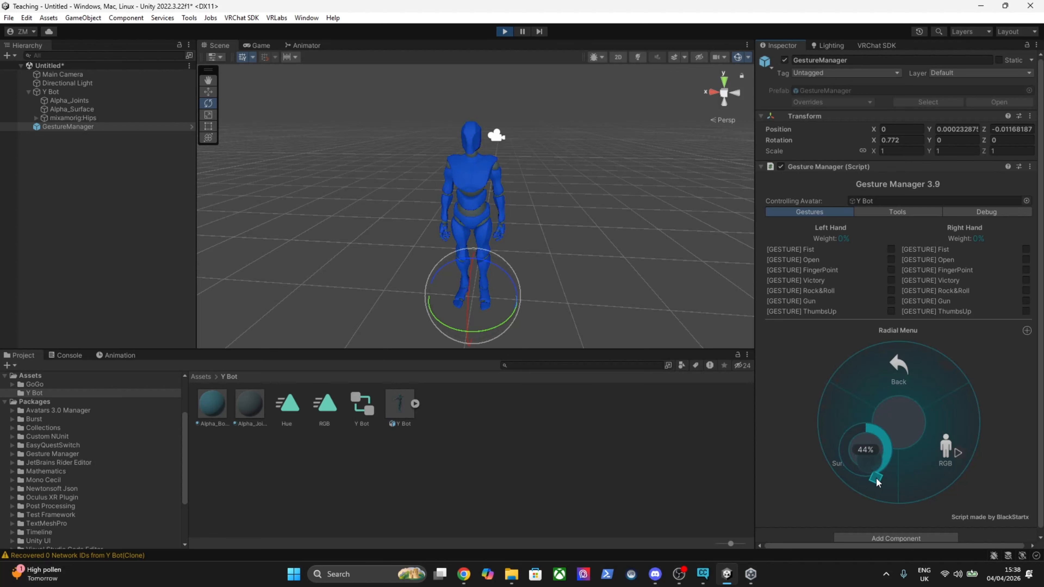
pyautogui.click(879, 478)
# Exit Play mode and check the avatar in the Scene view.
pyautogui.click(505, 31)
pyautogui.keyDown('alt'); pyautogui.moveTo(452, 205); pyautogui.dragTo(585, 93); pyautogui.keyUp('alt')
pyautogui.keyDown('alt'); pyautogui.moveTo(510, 176); pyautogui.dragTo(546, 228); pyautogui.keyUp('alt')
pyautogui.moveTo(563, 236); pyautogui.dragTo(626, 217, button='right')
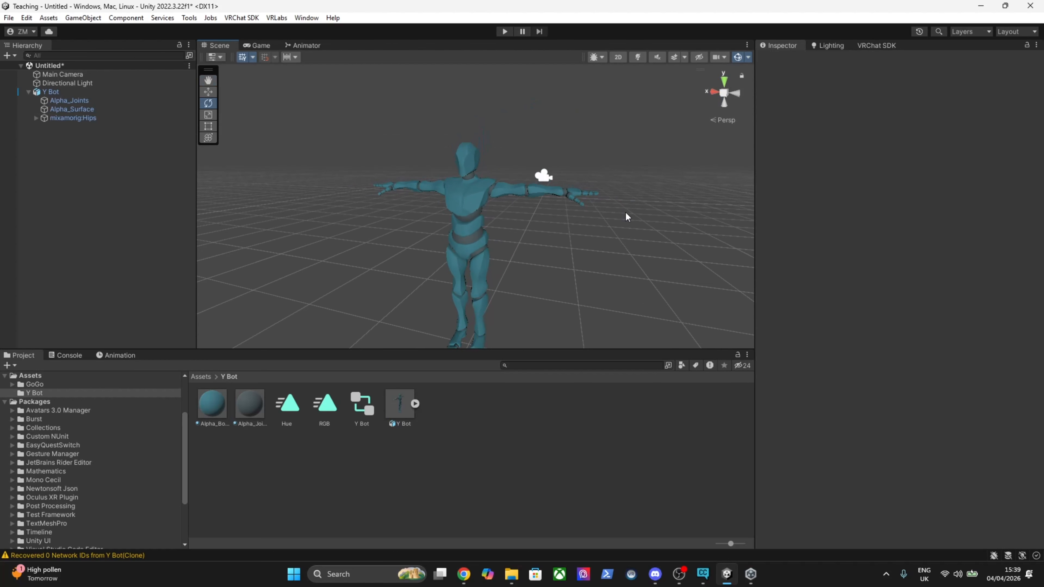